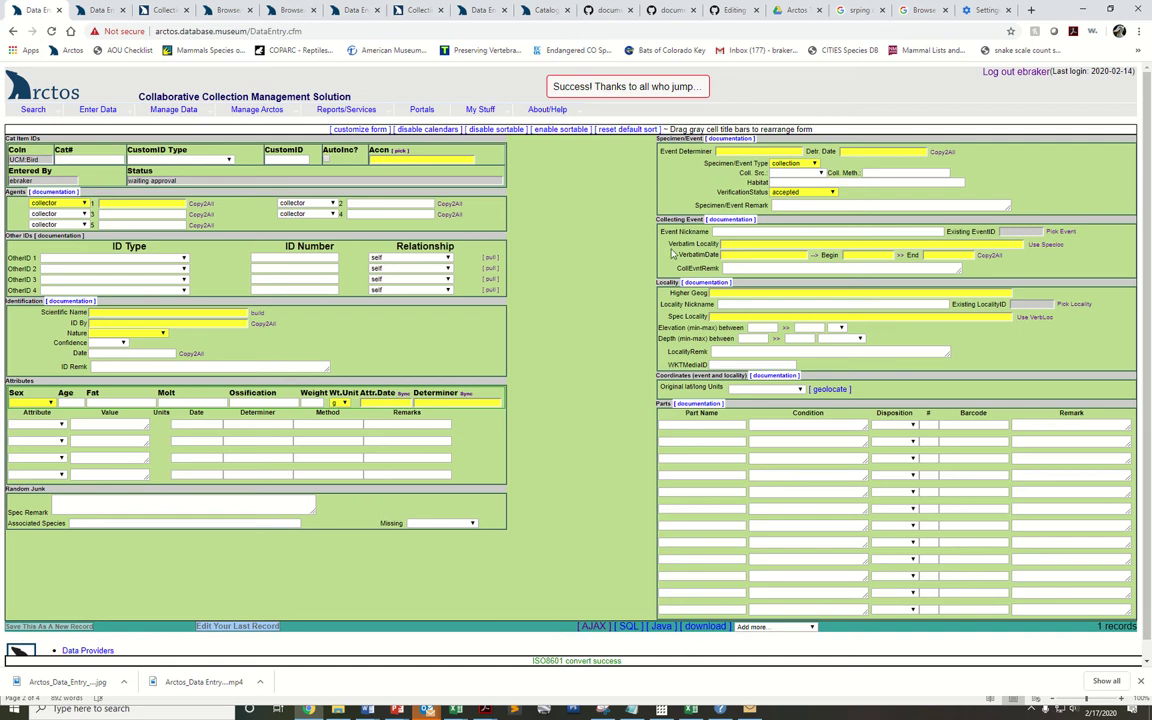
Enter verbatim date 3/14/18 and convert it into Begin and End dates 2018-03-14.
double_click(699, 255)
left_click(737, 256)
type("3/14/18")
left_click(814, 257)
Enter the example verbatim date Spring 1903 with Begin 1903-03-20 and End 1903-06-21.
left_click_drag(972, 255, 708, 256)
key("BackSpace")
key("BackSpace")
key("BackSpace")
type("Spring 1903")
left_click(855, 255)
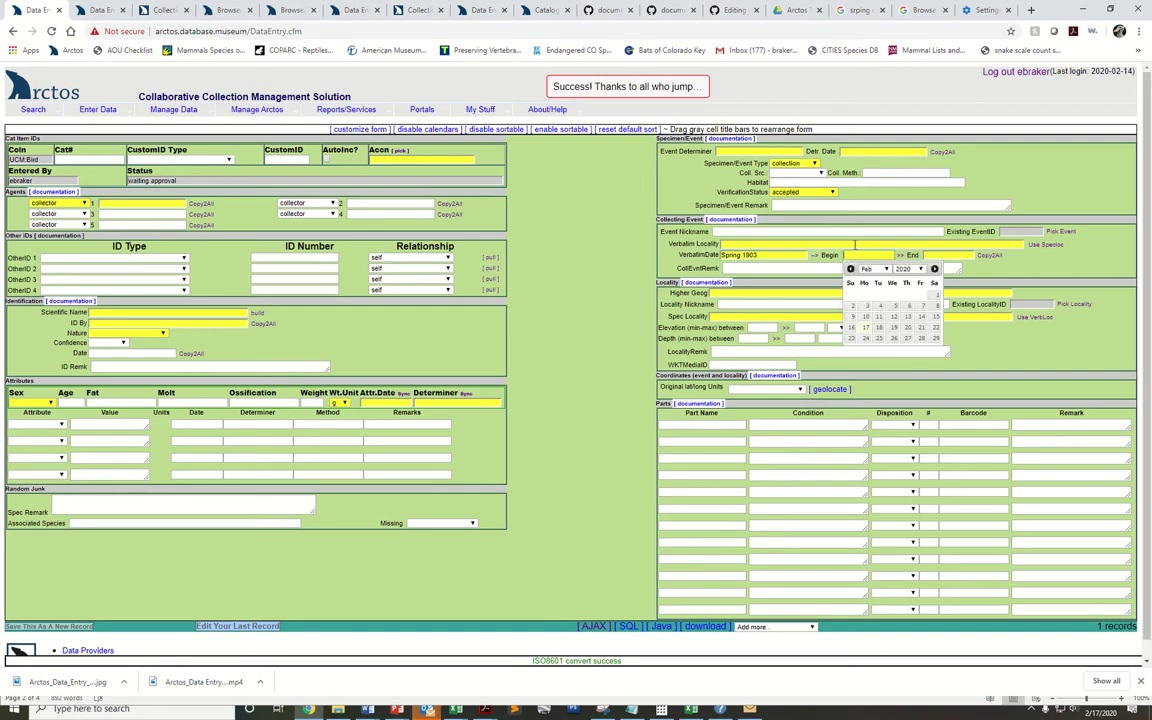
type("1903-03-20")
left_click(943, 255)
type("1903-0")
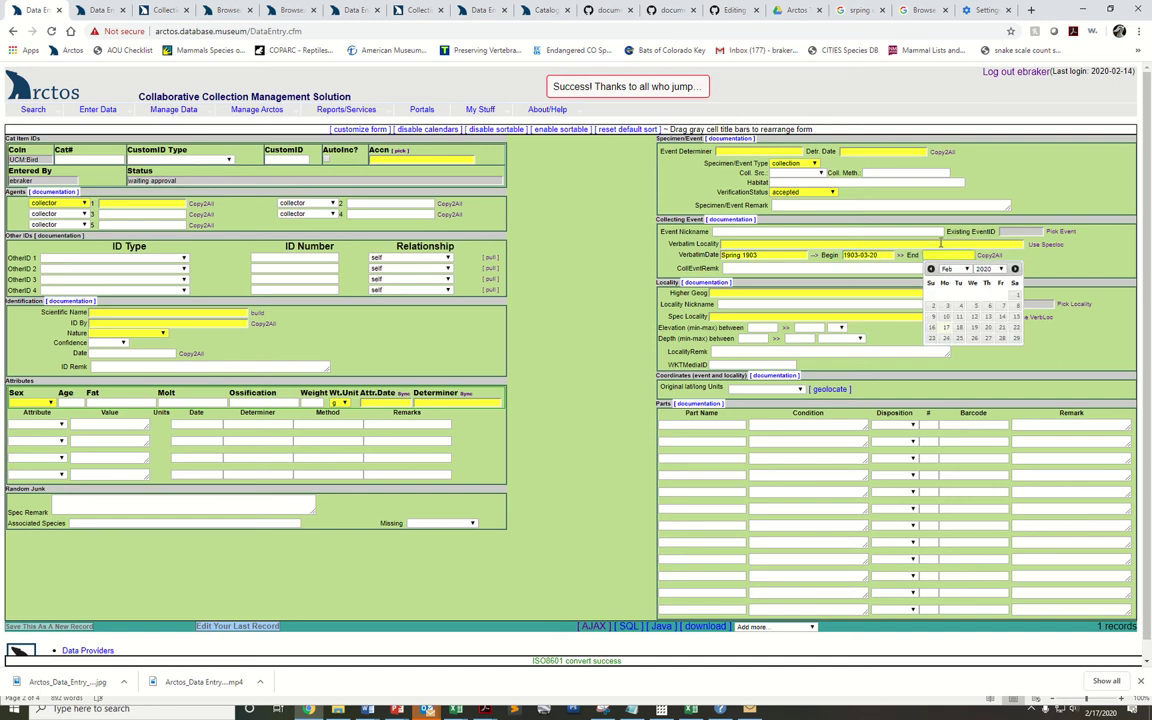
type("6-21")
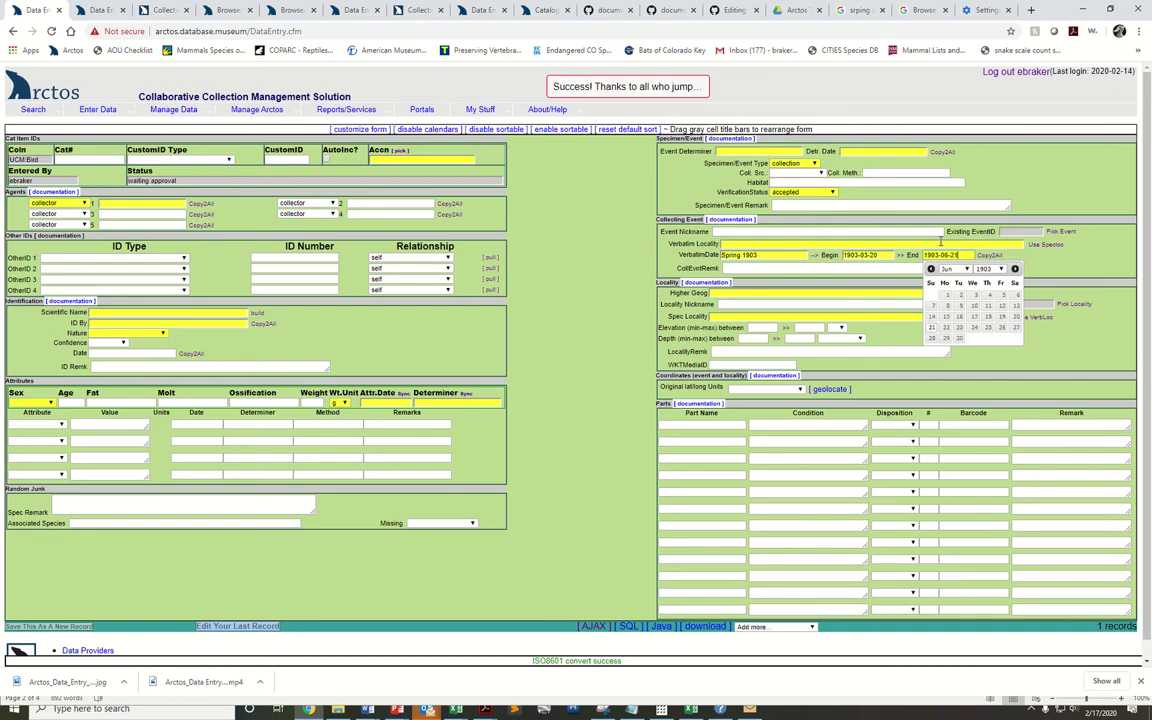
left_click(962, 229)
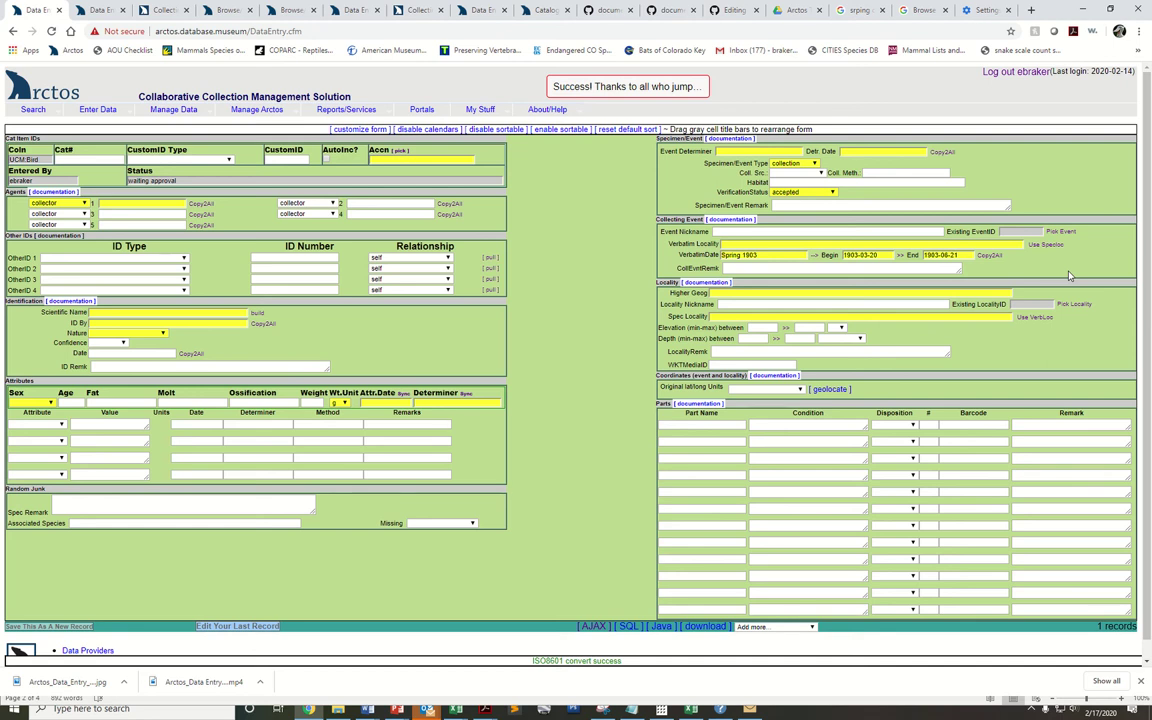
Delete the Spring 1903 verbatim, Begin and End dates, leaving all three empty.
left_click_drag(790, 255, 676, 263)
left_click(962, 255)
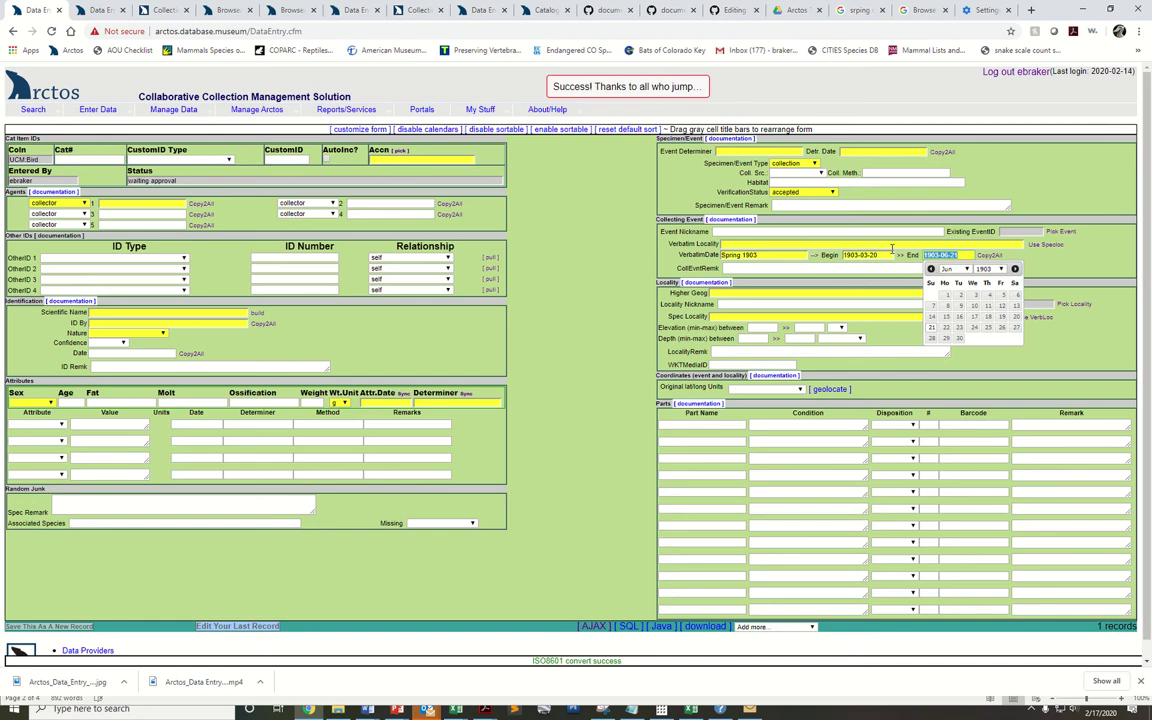
key("shift+Tab")
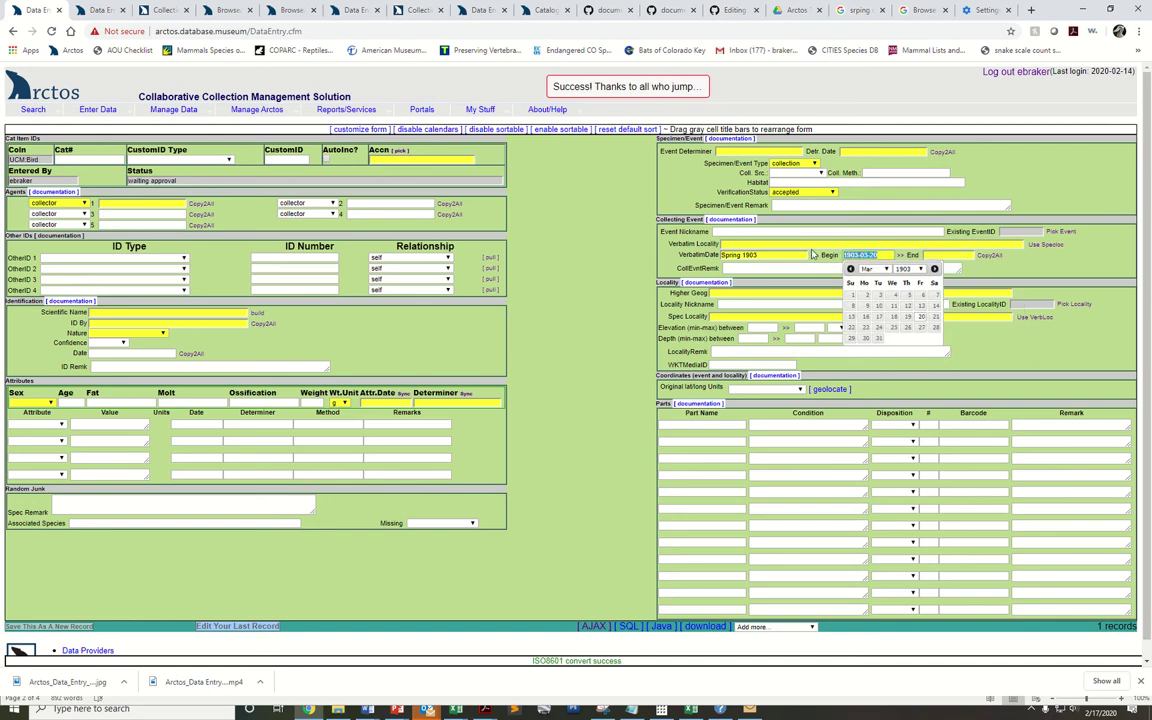
key("Delete")
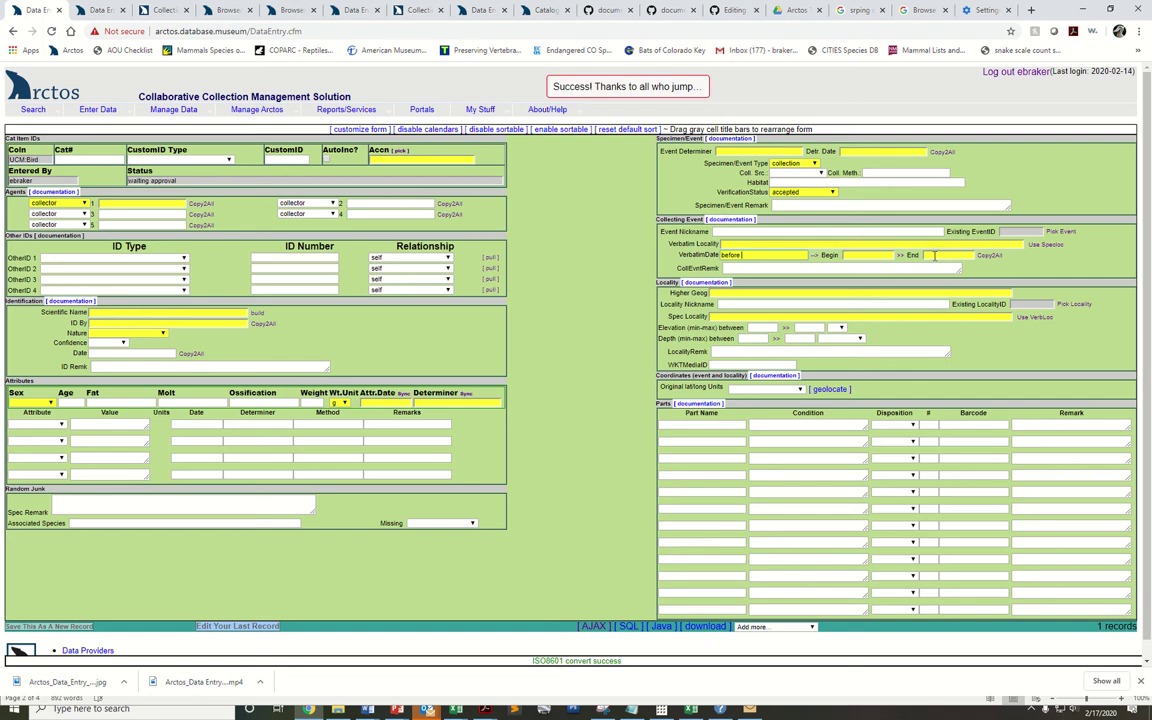
Fill in the Begin date 1800-01-01 to go with the verbatim date 'before'.
left_click(871, 255)
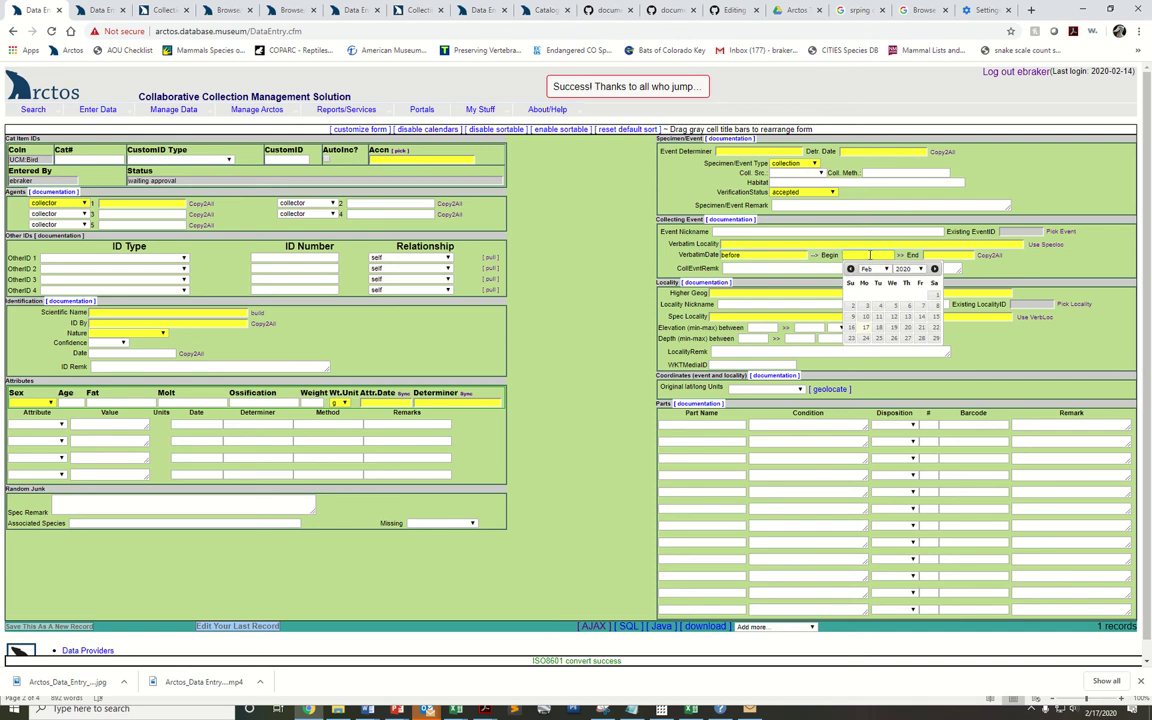
type("1980-")
type("01-")
type("8")
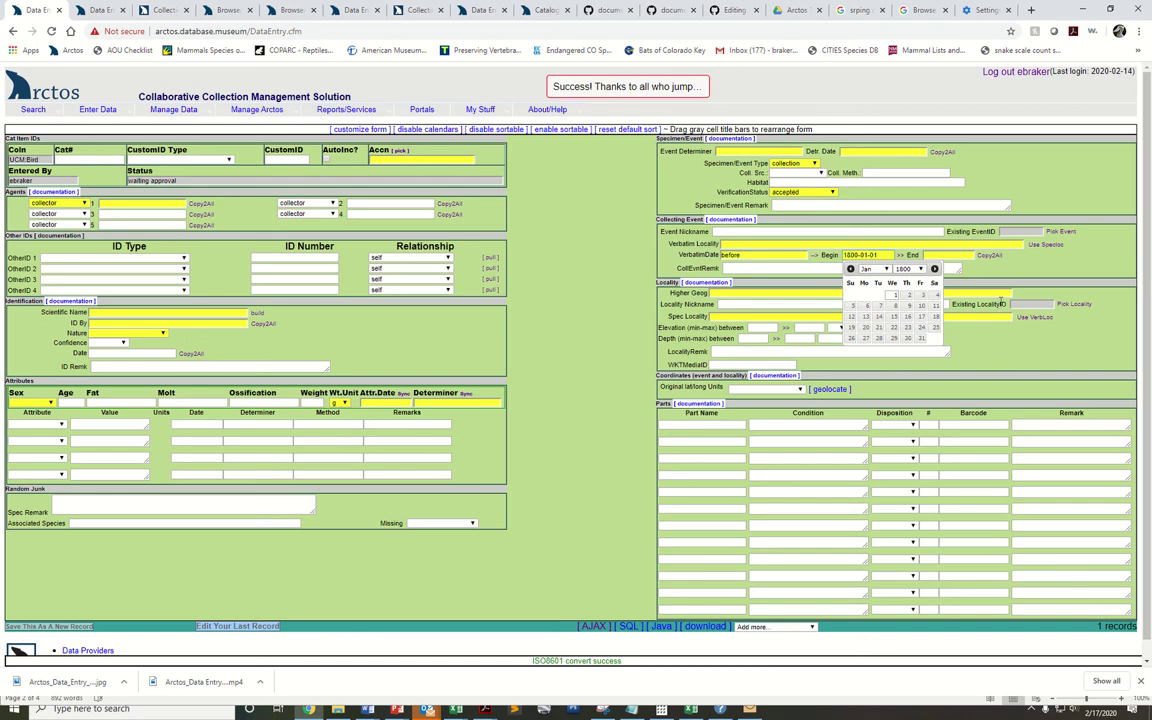
Open the handbook's Collecting Event page and review its Began/Ended Date examples.
left_click(727, 220)
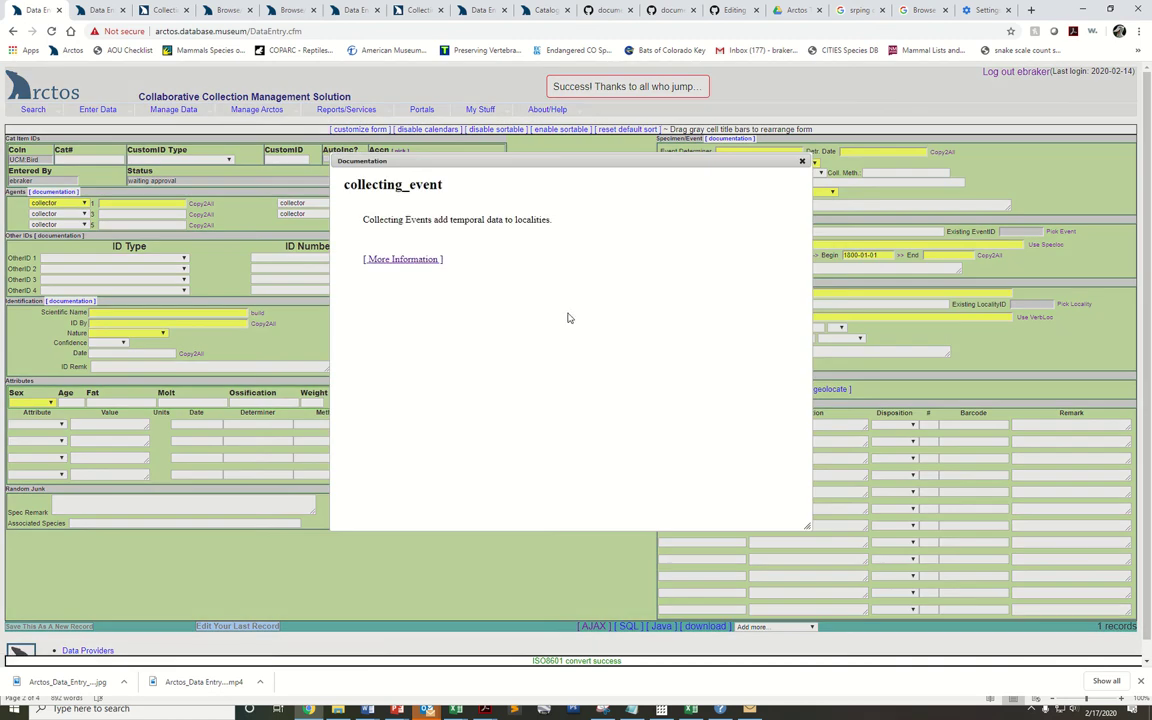
left_click(415, 260)
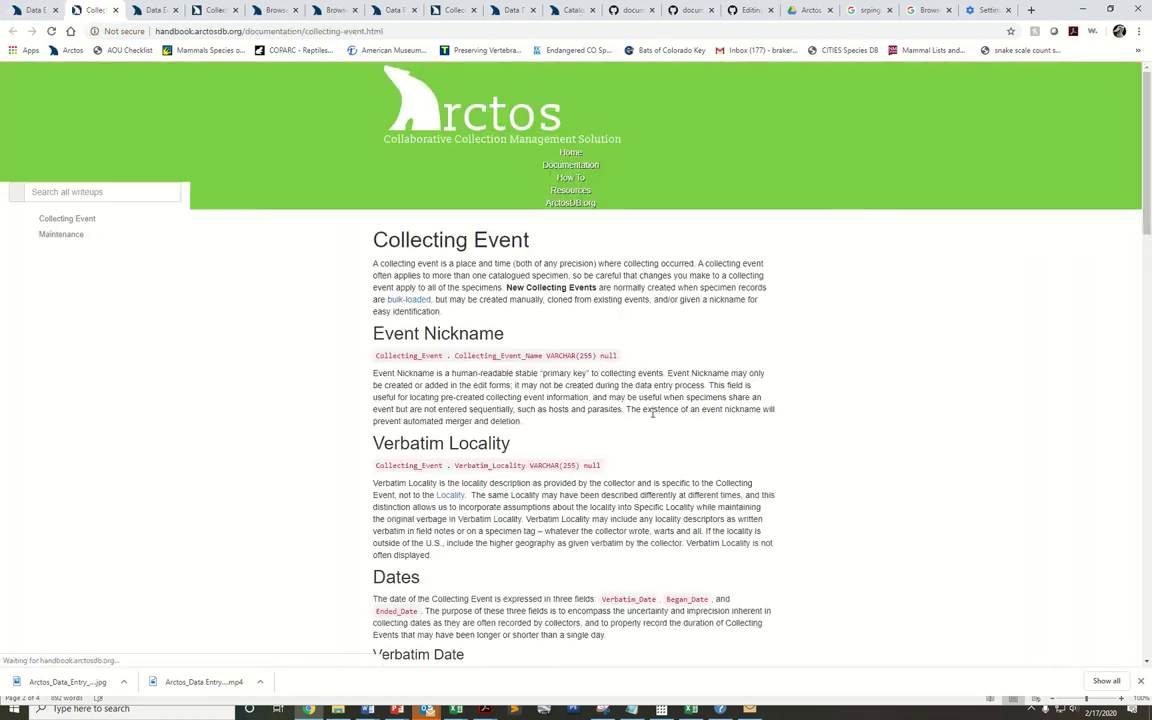
scroll(600, 410, "down", 10)
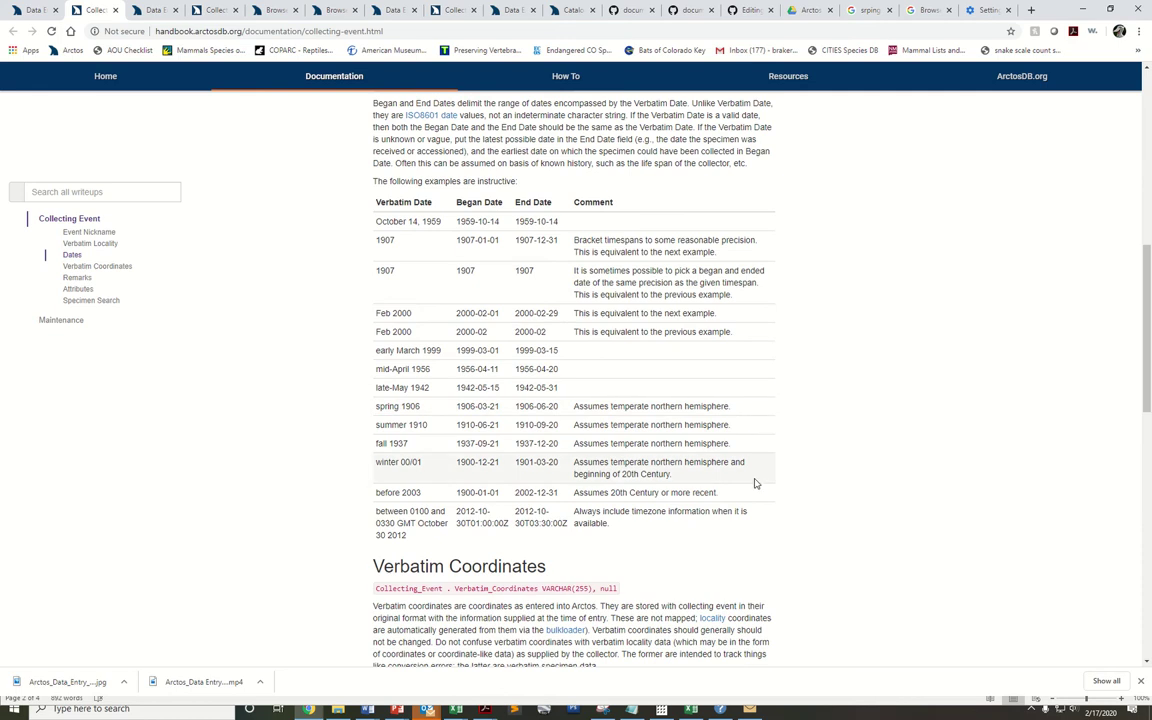
scroll(750, 475, "up", 1)
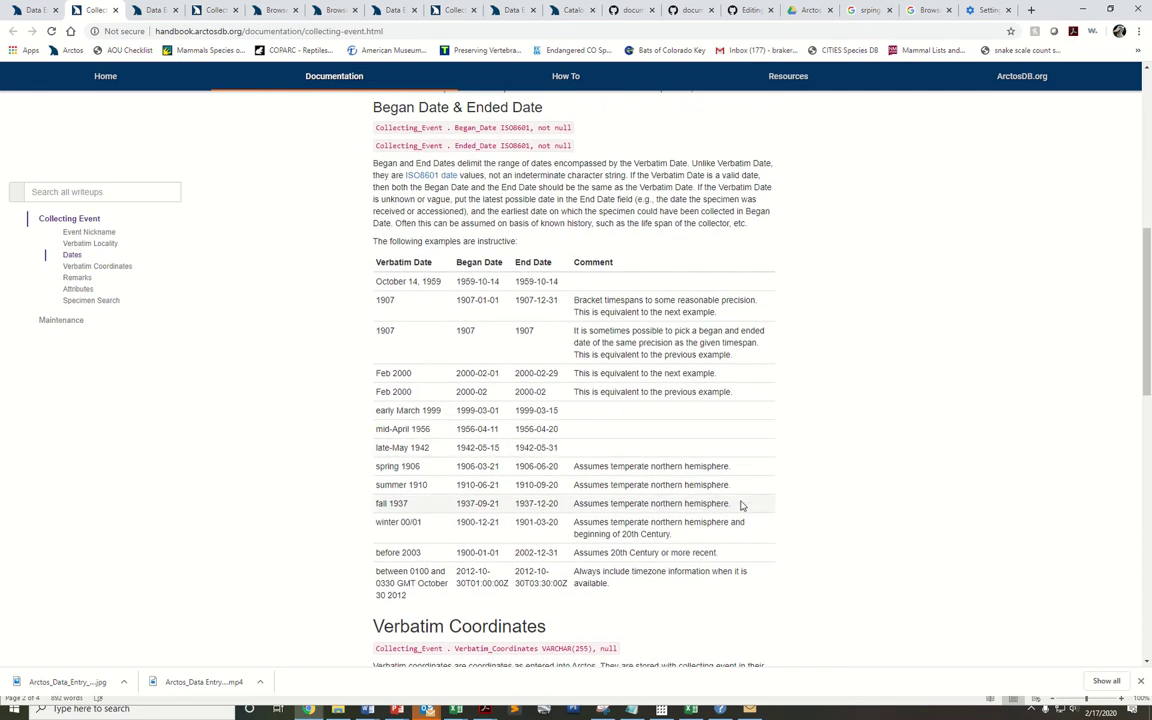
left_click(28, 10)
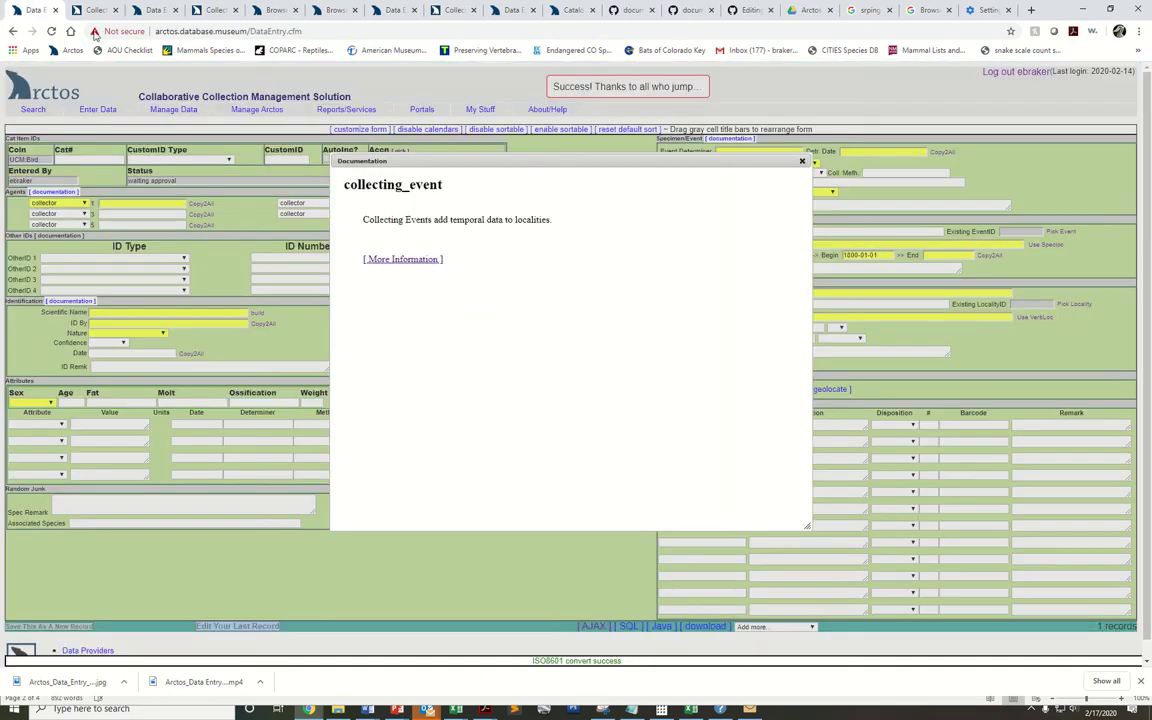
Replace the verbatim date with 1800-01-01 and copy it to Begin, End and all date fields.
left_click(802, 163)
left_click(885, 256)
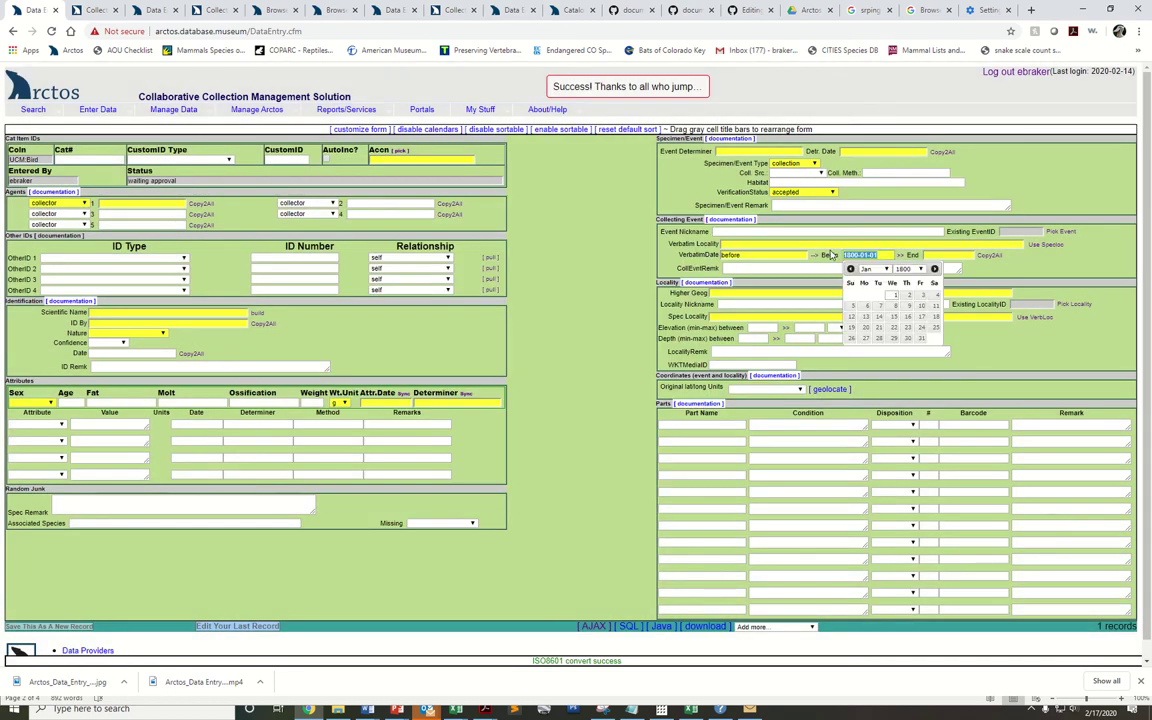
key("shift+Tab")
type("1800-01-01")
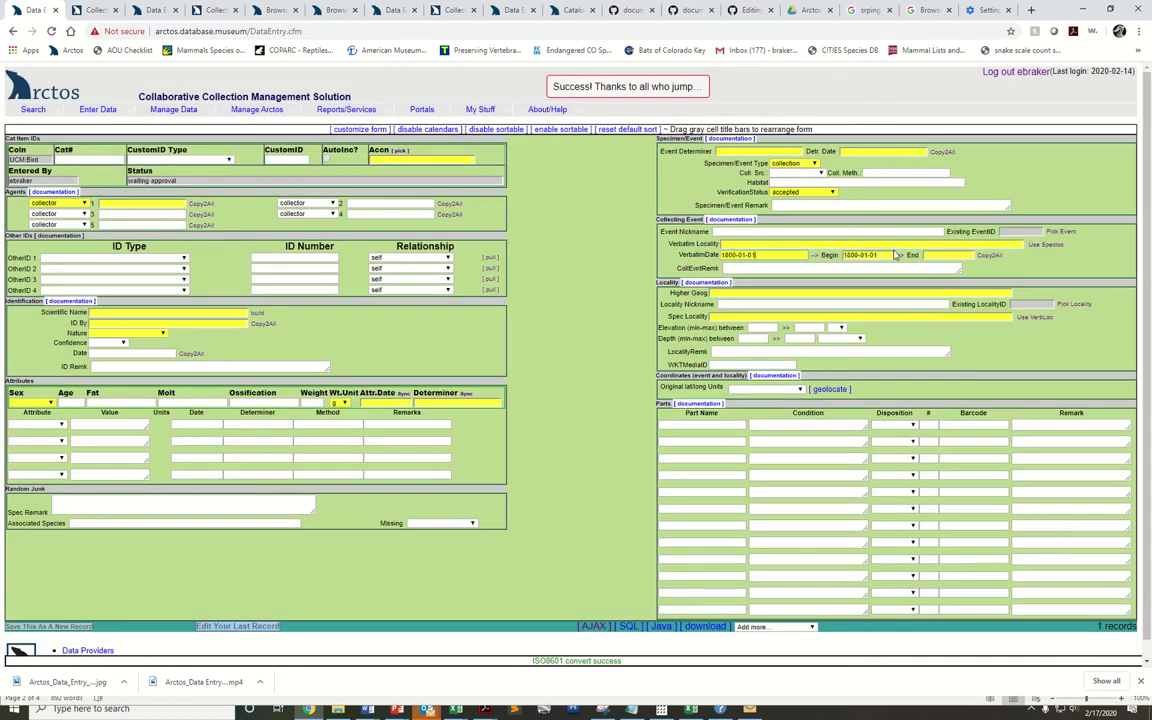
left_click(870, 256)
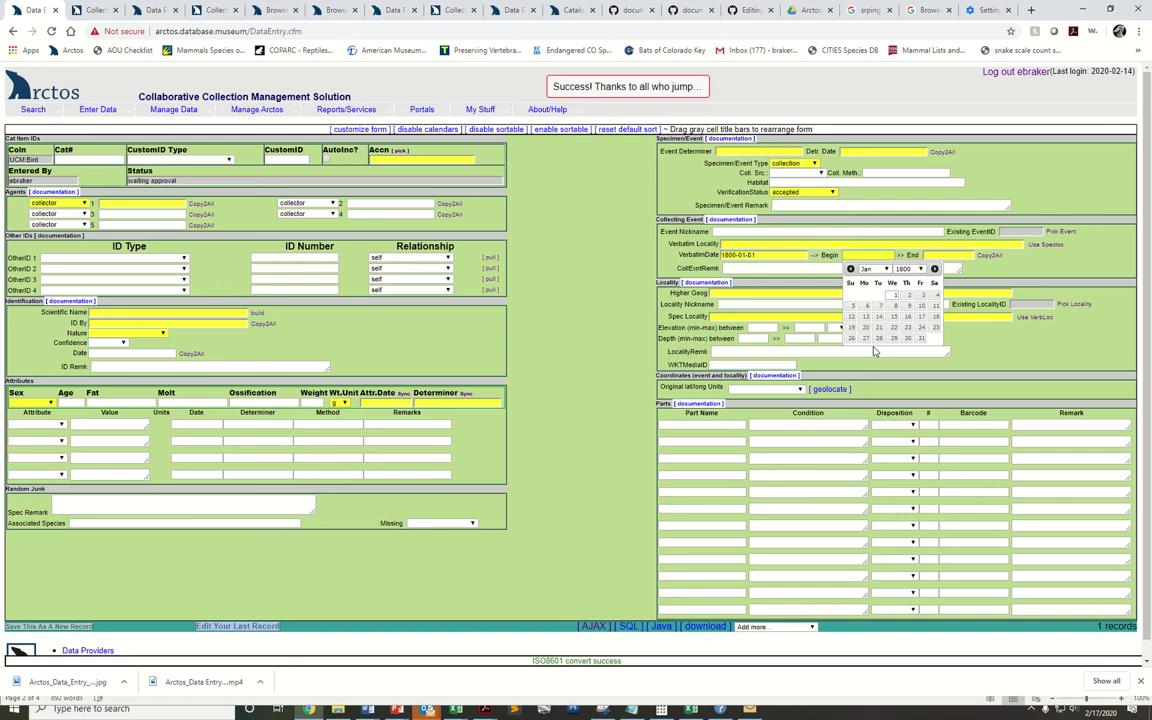
left_click(995, 279)
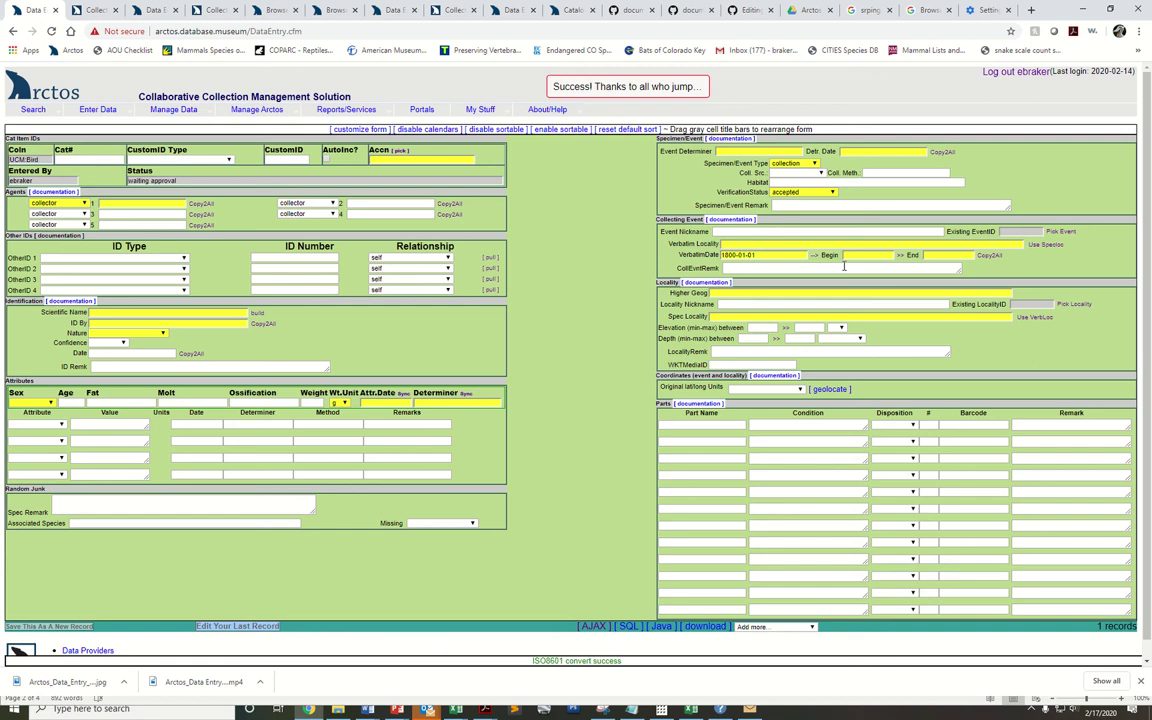
left_click(816, 256)
left_click(988, 257)
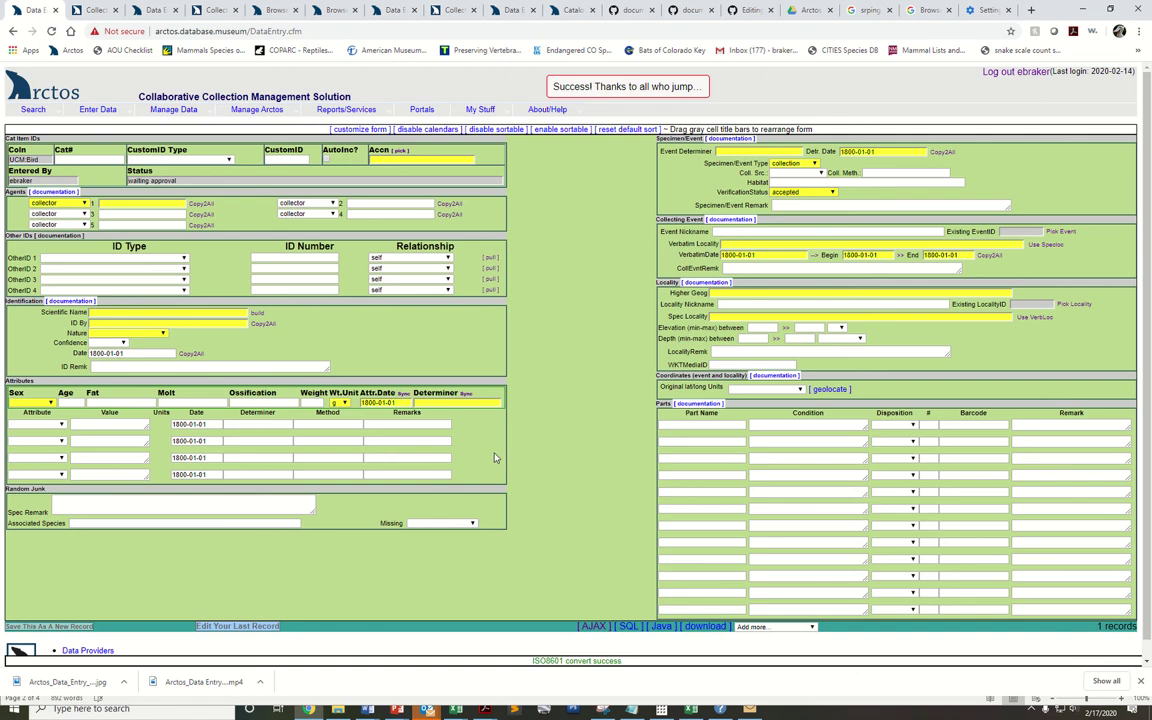
Change the attribute date to 1800-05-31.
left_click(381, 403)
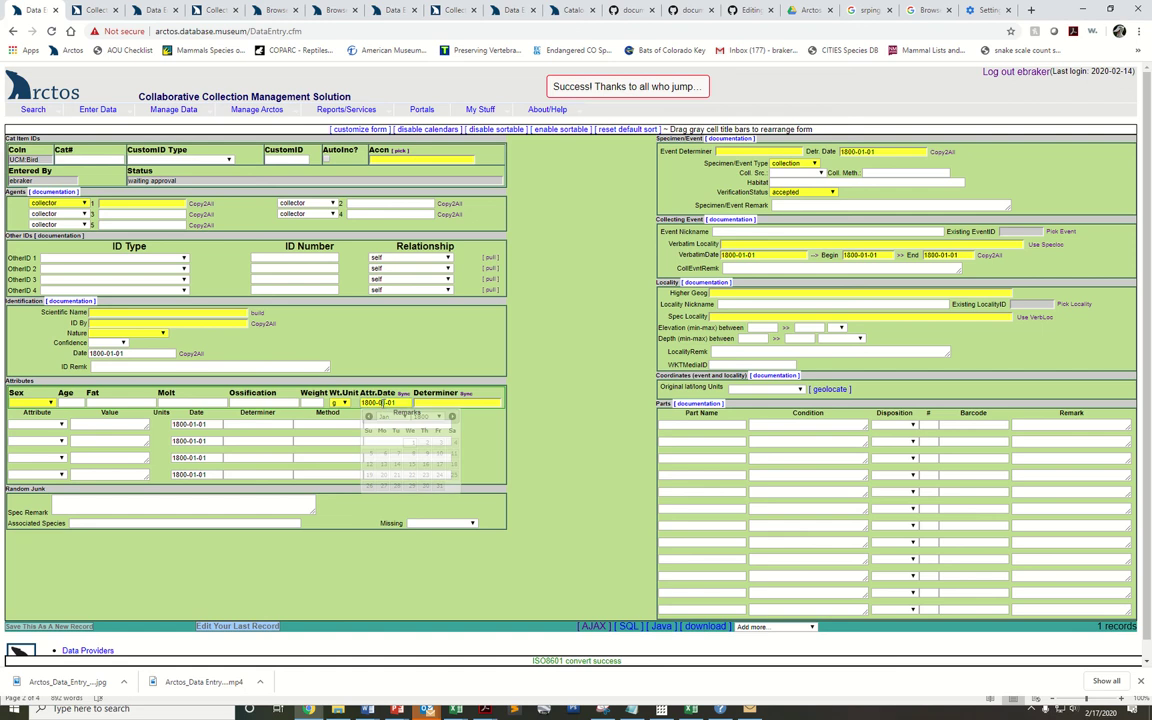
key("BackSpace")
type("5")
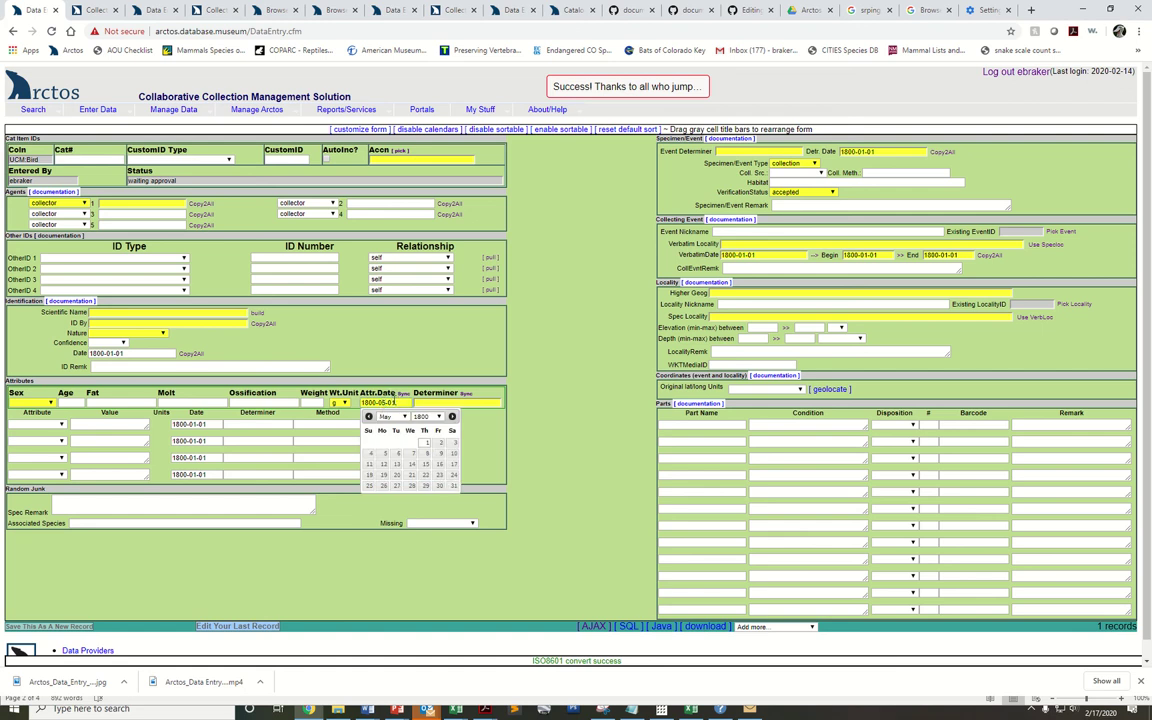
double_click(390, 403)
type("31")
left_click(304, 553)
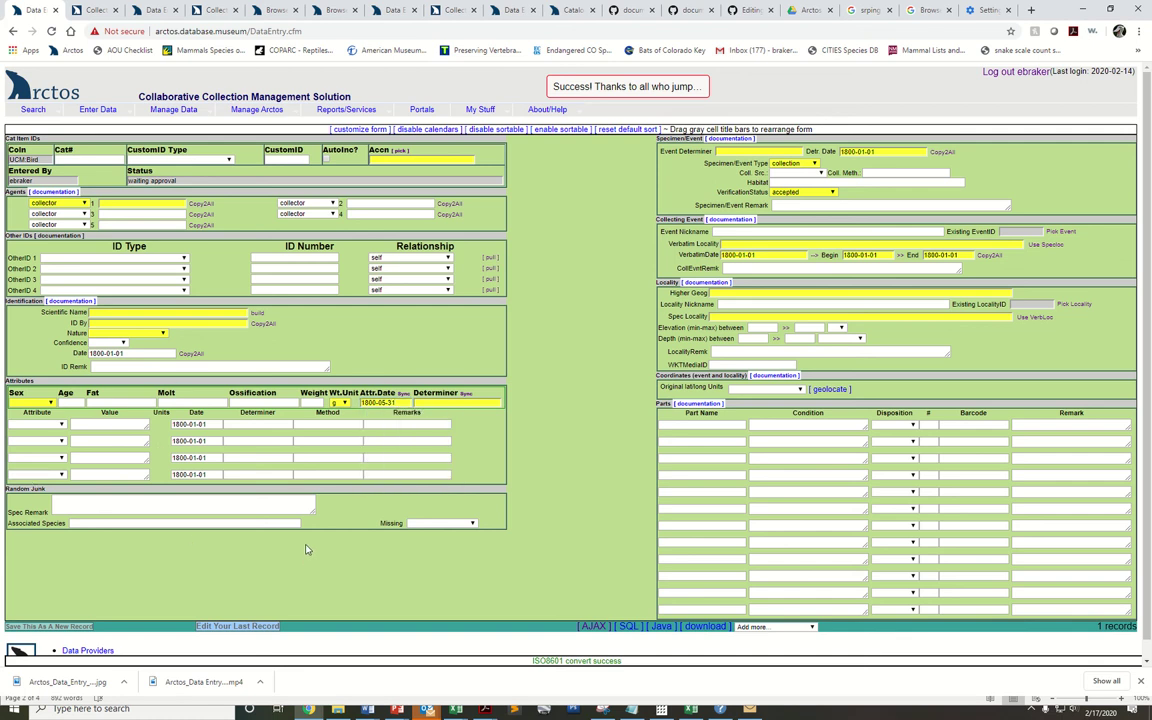
Sync the attribute date to all attribute rows and bring up the Excel workbook.
left_click(404, 396)
left_click(389, 402)
left_click(193, 484)
left_click(455, 708)
left_click(385, 502)
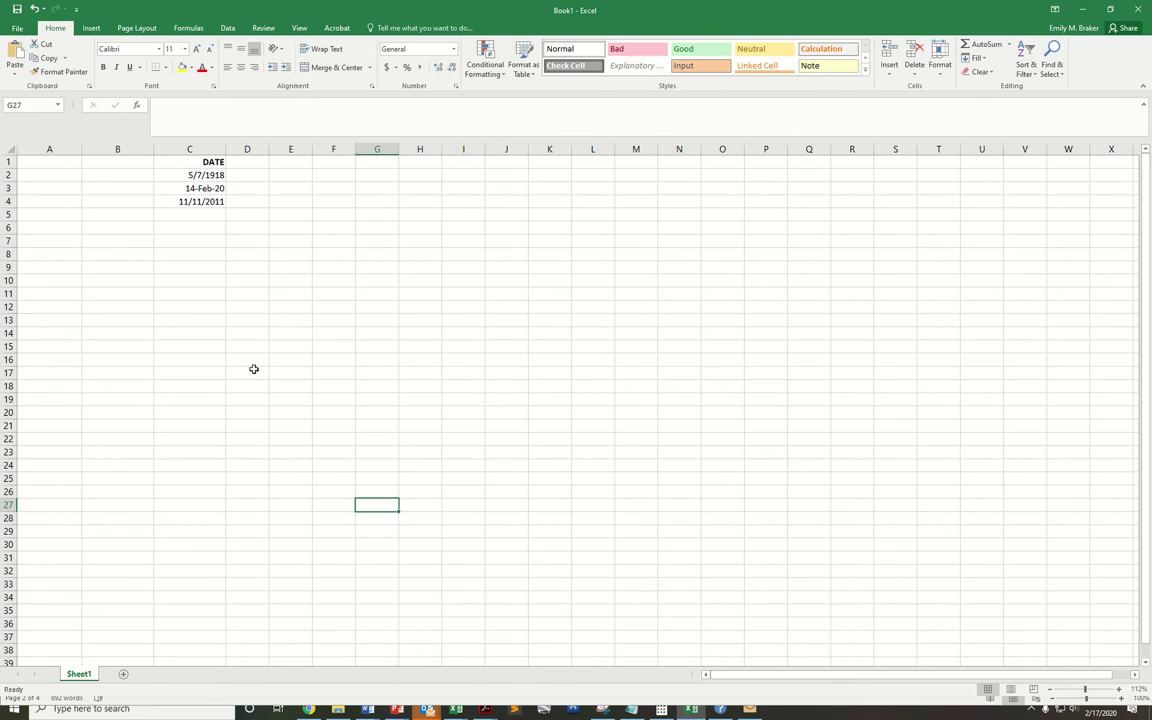
Give Excel's DATE column C the custom format yyyy-mm-dd, then go back to Arctos.
left_click(189, 150)
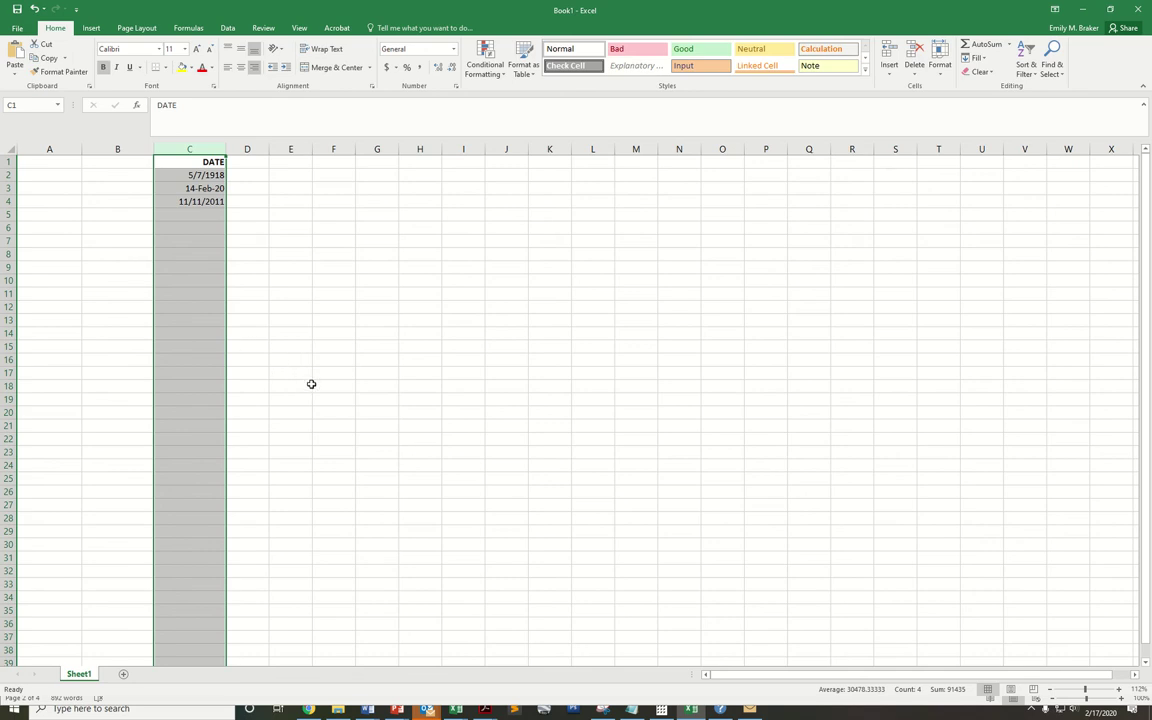
right_click(199, 148)
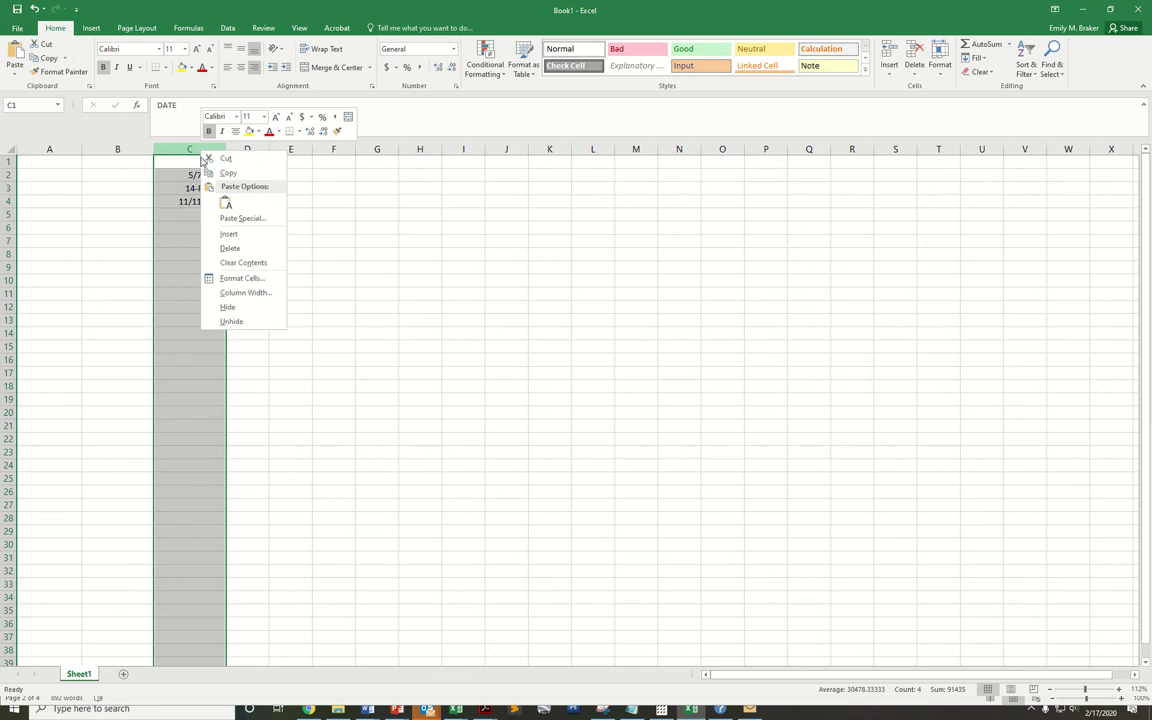
left_click(240, 279)
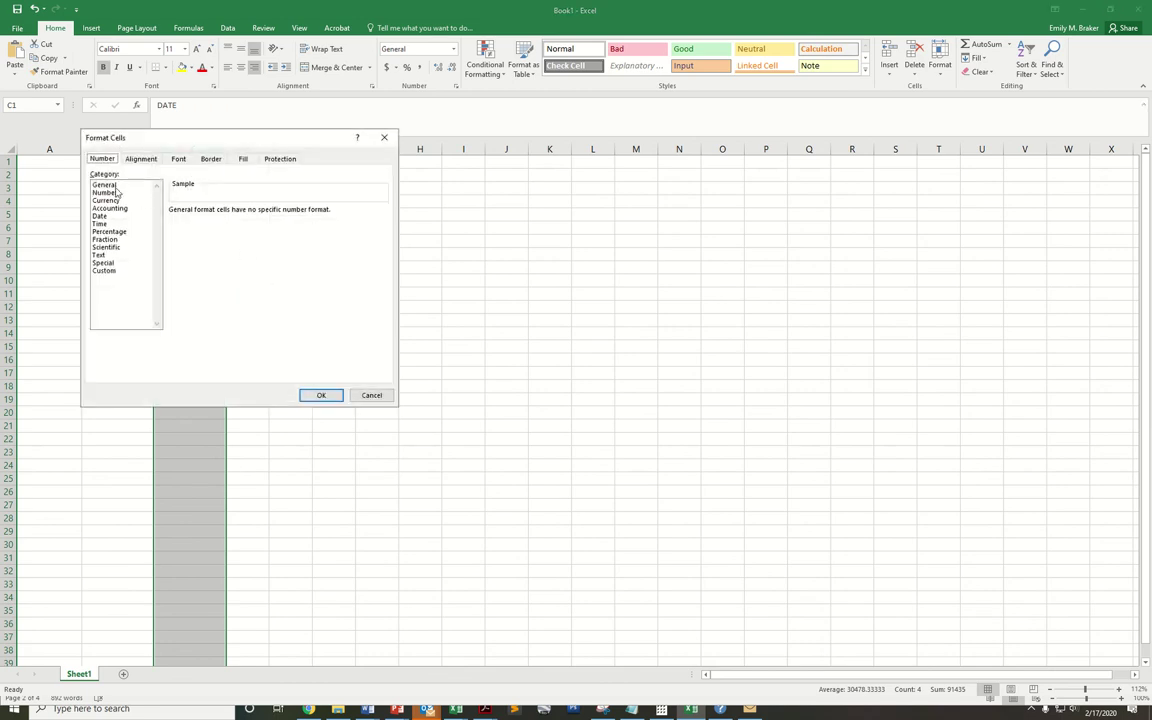
left_click(108, 271)
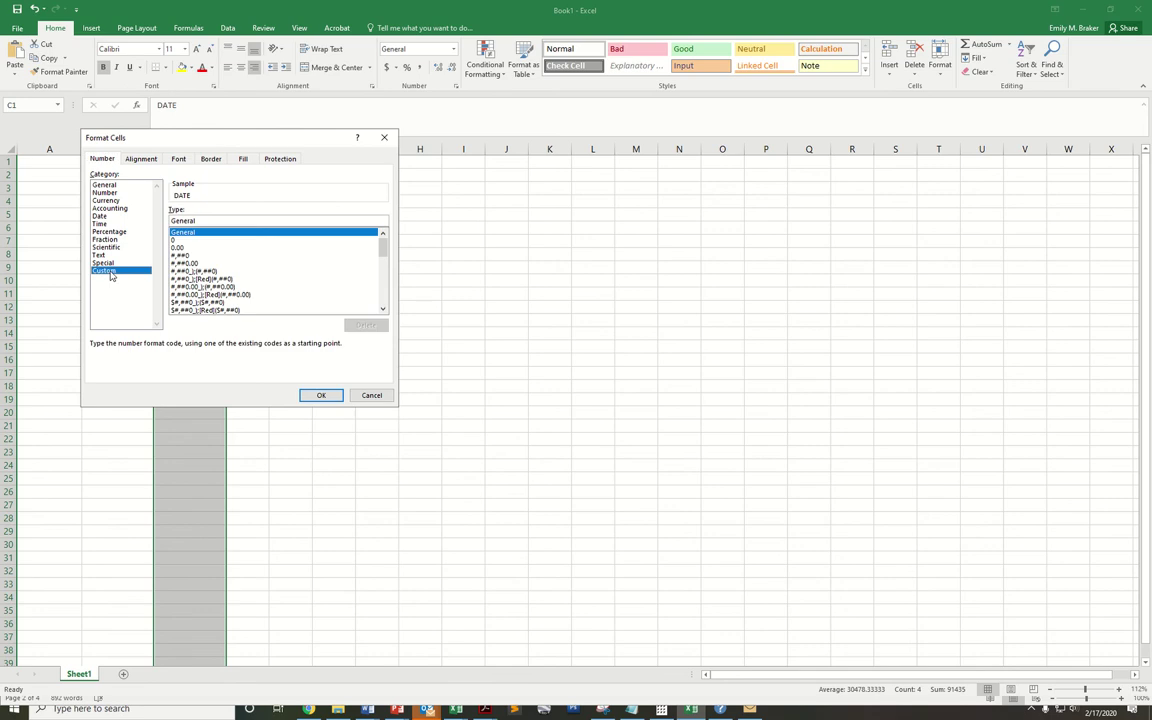
double_click(200, 220)
type("yyyy-mm-dd")
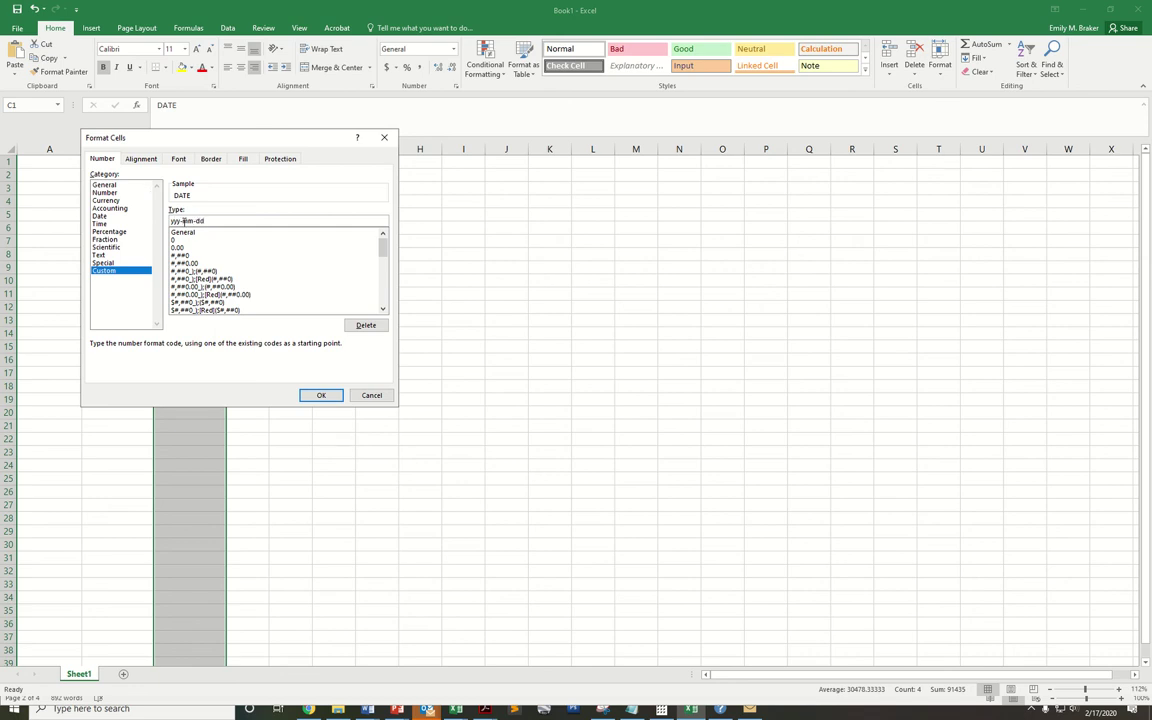
left_click(171, 220)
type("yy")
left_click(322, 393)
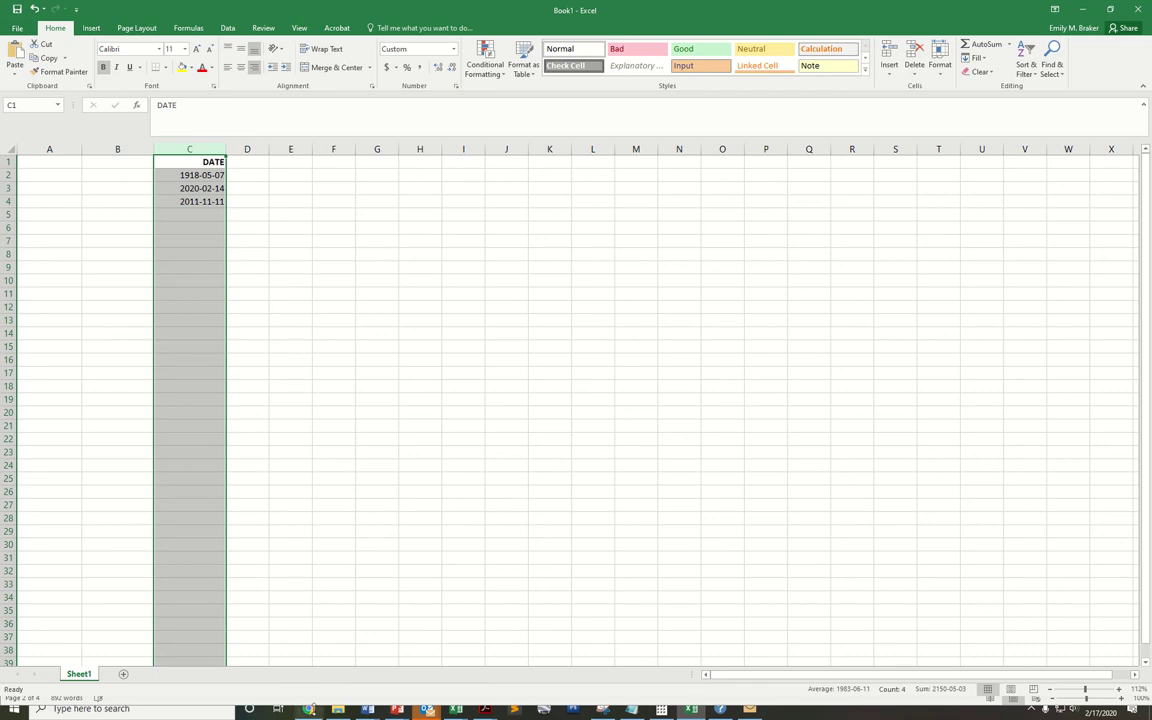
key("alt+Tab")
key("alt+Tab")
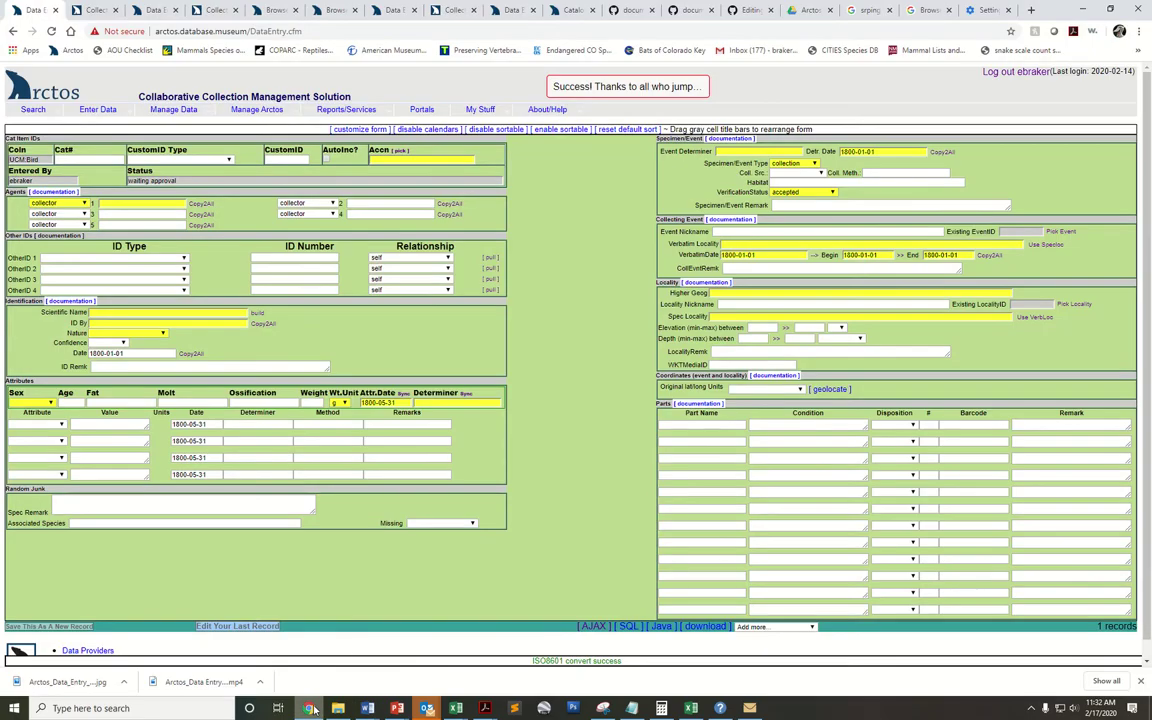